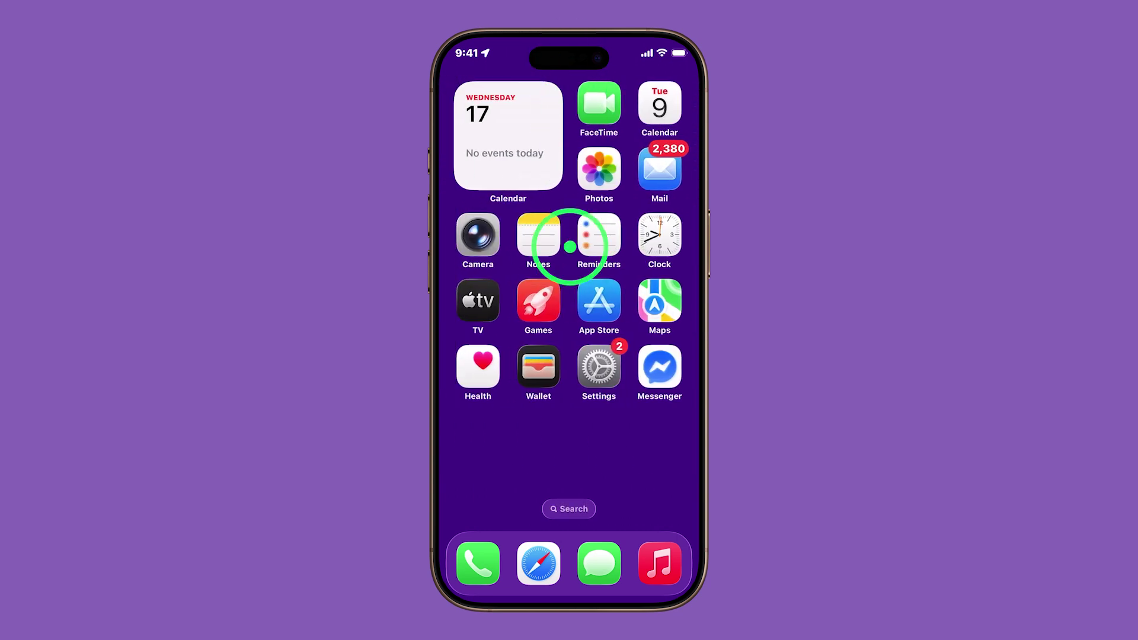
Search the home screen Spotlight for 'spotify' and submit the query
{"action": "left_click_drag", "start_coordinate": [570, 247], "coordinate": [572, 329]}
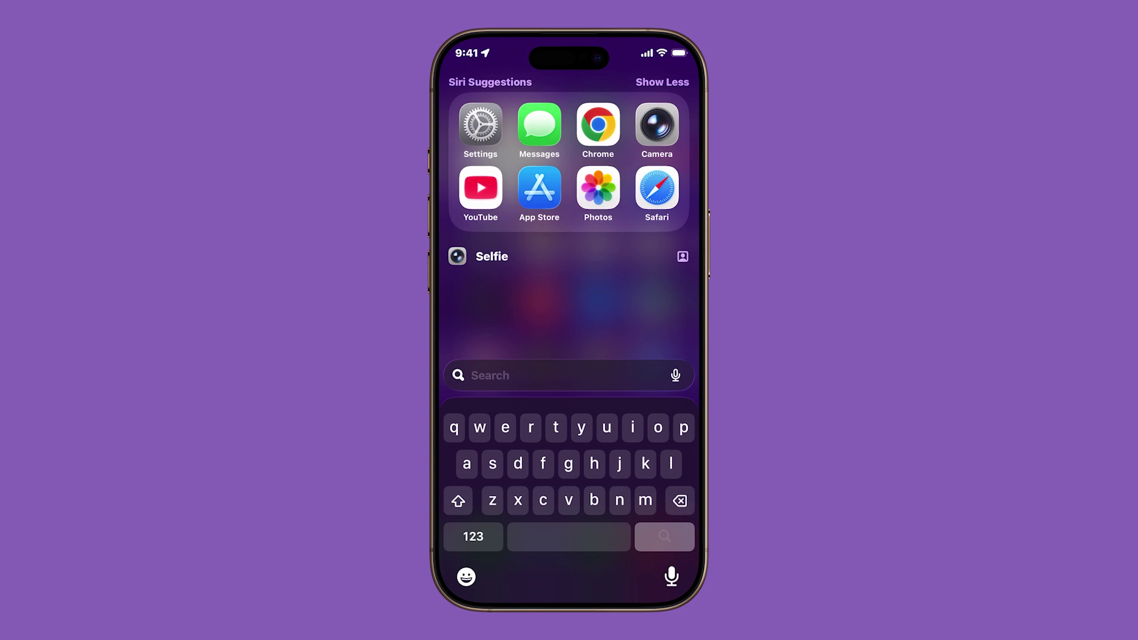
{"action": "left_click", "coordinate": [488, 376]}
{"action": "type", "text": "spoti"}
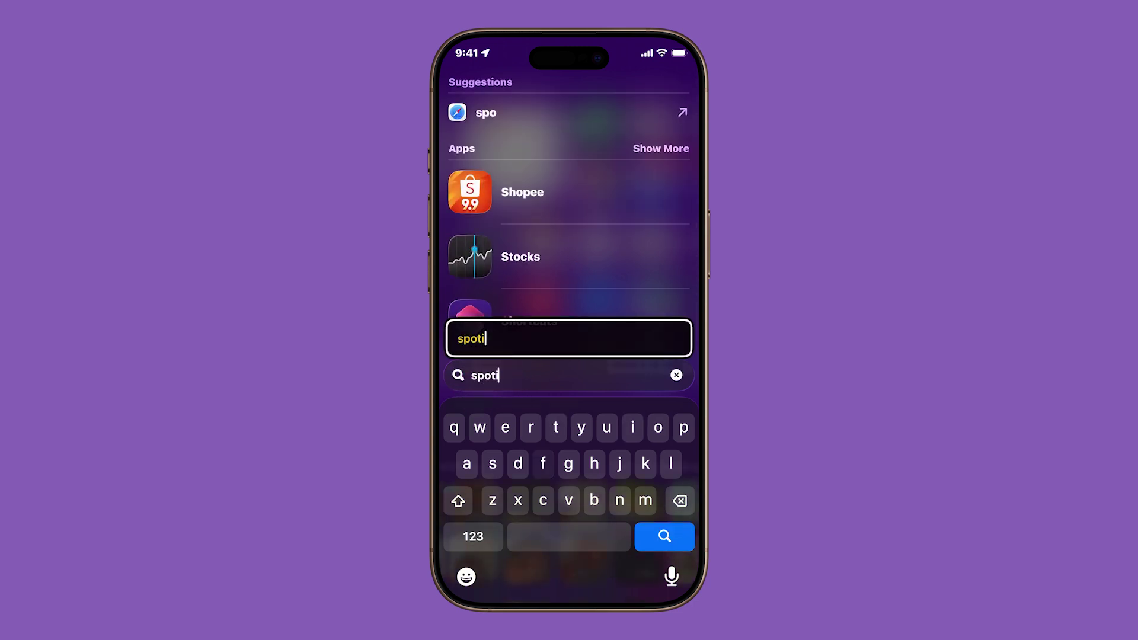
{"action": "type", "text": "fy"}
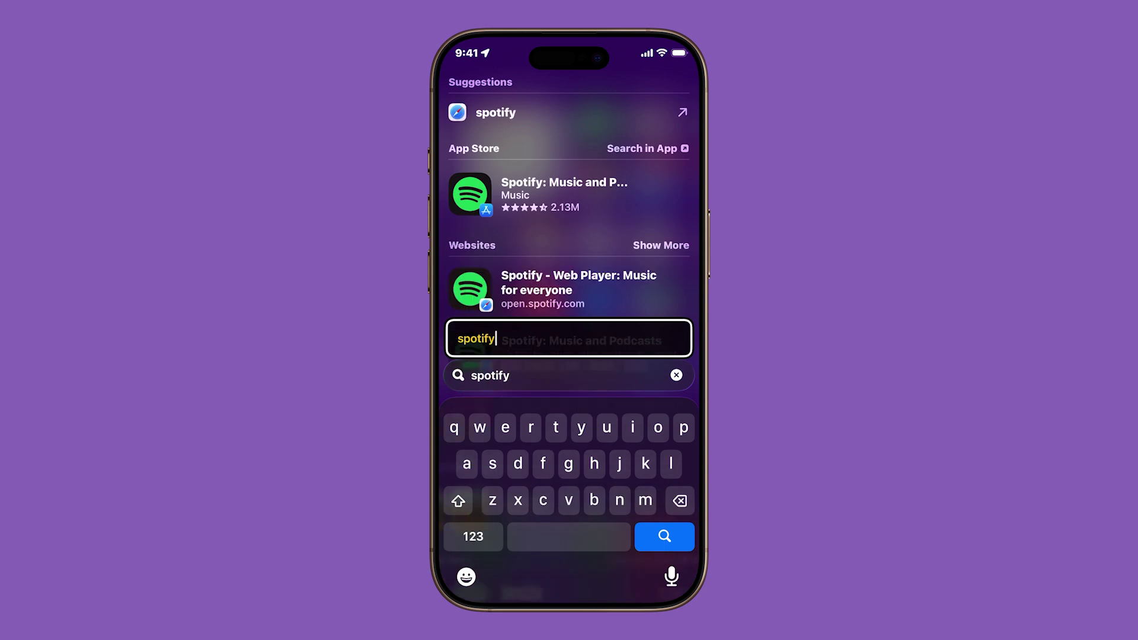
{"action": "key", "text": "ctrl+a"}
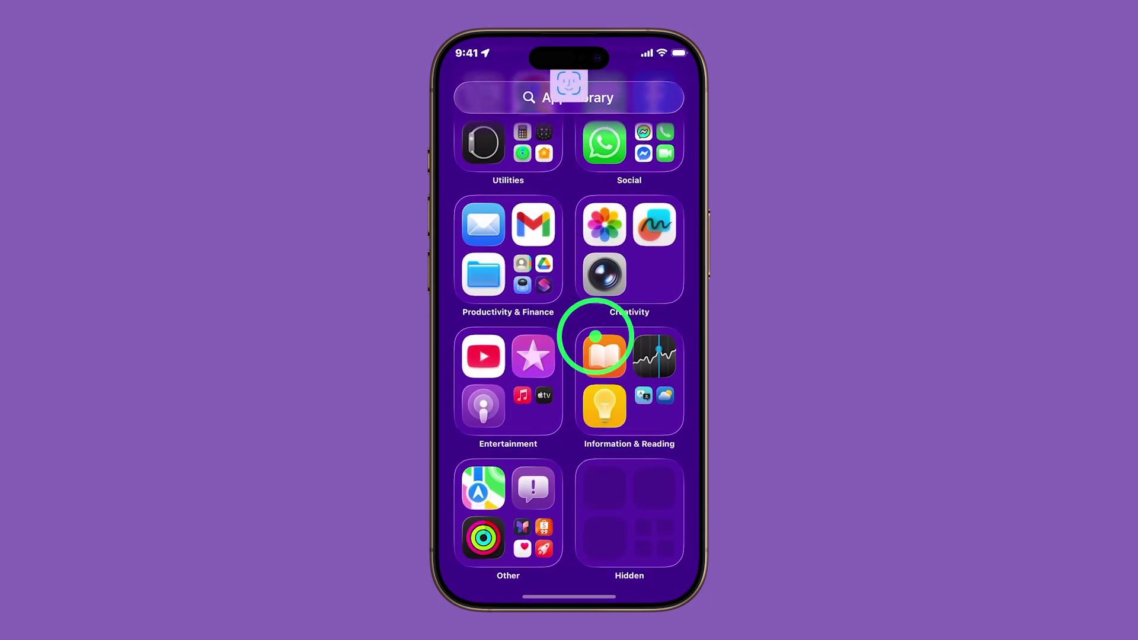
Unlock the Hidden folder with Face ID, launch Spotify, and continue past its Bluetooth notice
{"action": "left_click", "coordinate": [628, 514]}
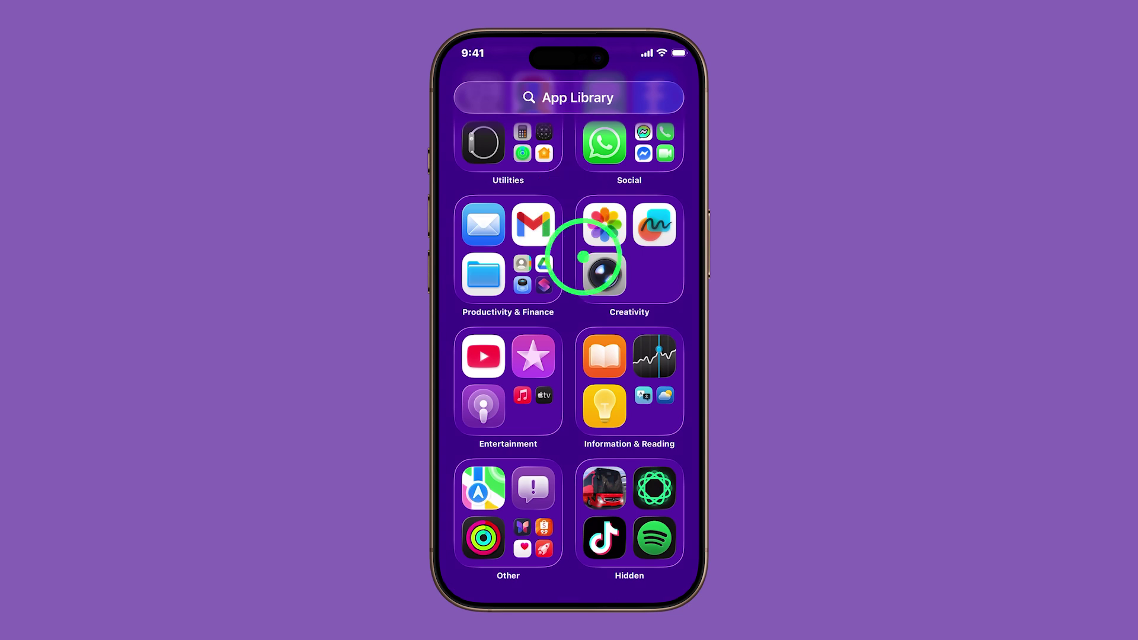
{"action": "left_click", "coordinate": [655, 538]}
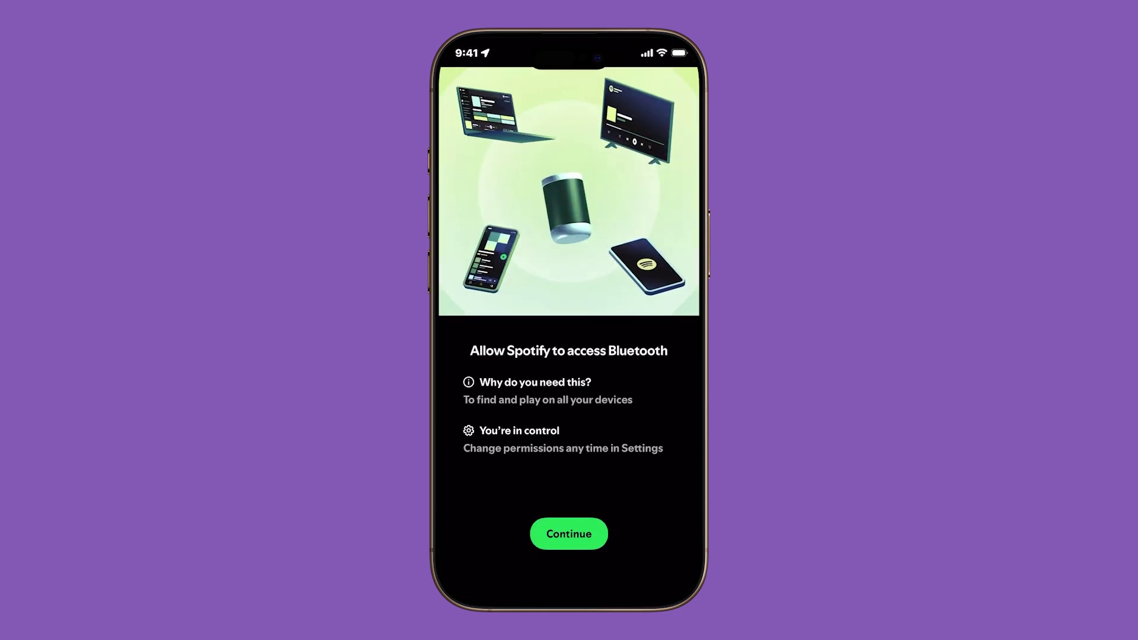
{"action": "left_click", "coordinate": [568, 531]}
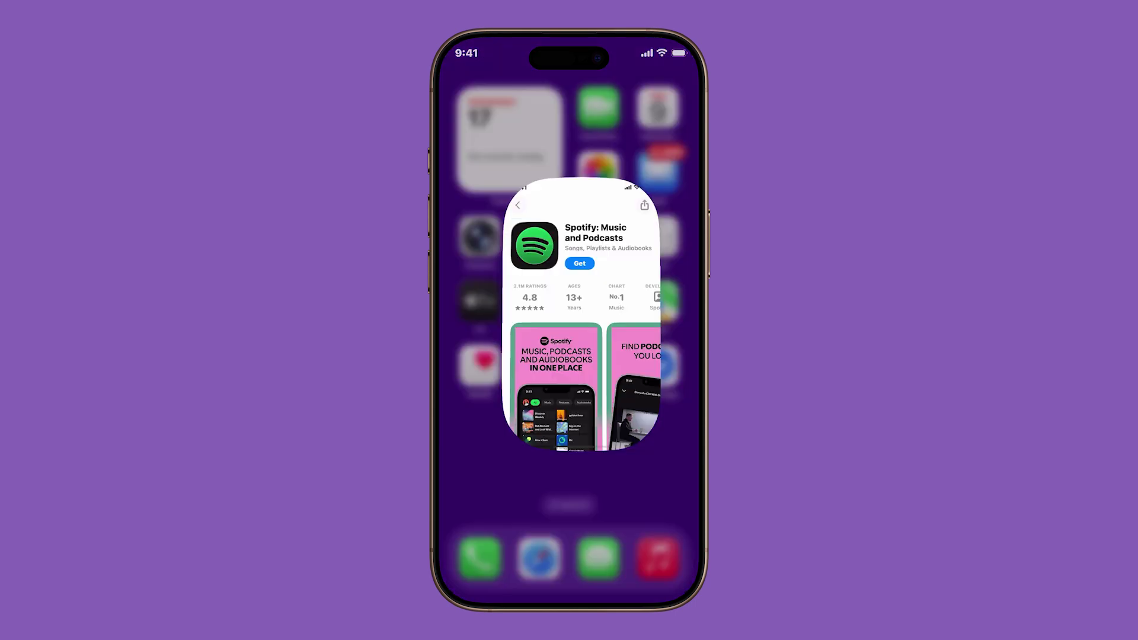
Get Spotify again from its App Store page and return to the home screen
{"action": "left_click", "coordinate": [566, 180]}
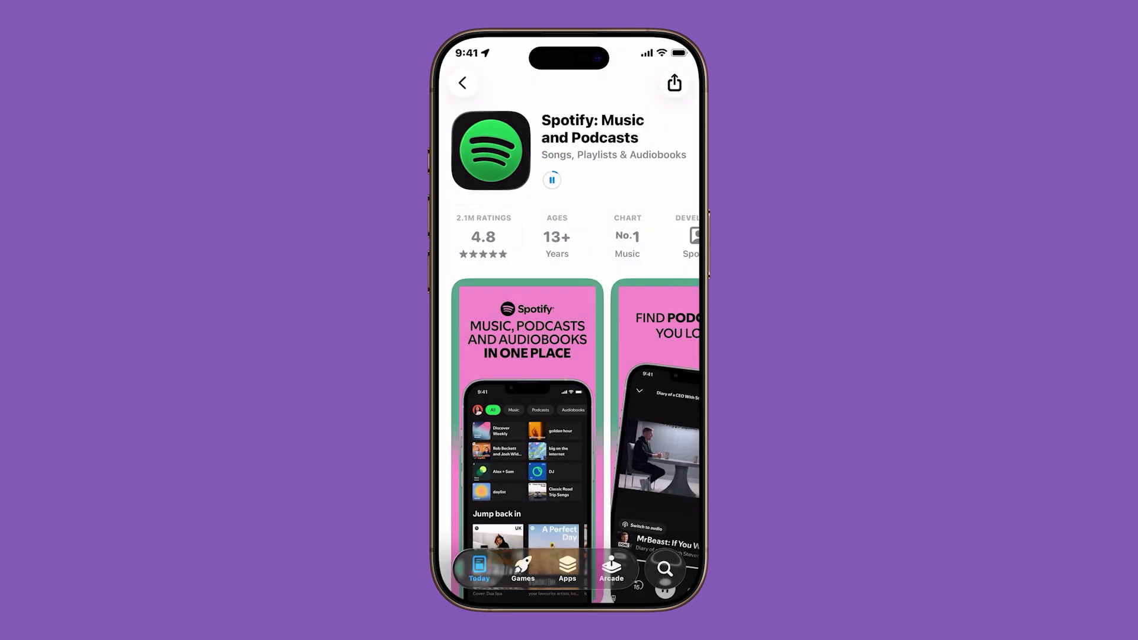
{"action": "left_click_drag", "start_coordinate": [479, 569], "coordinate": [489, 482]}
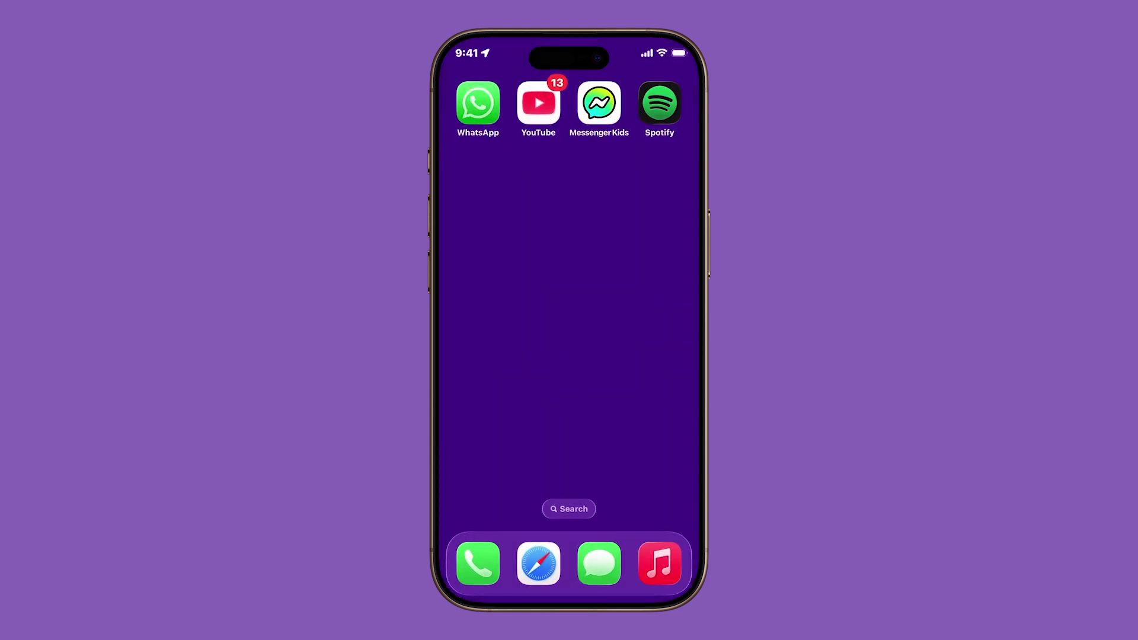
Bring up Spotify's quick actions and choose Remove App to reach the removal prompt
{"action": "left_click_drag", "start_coordinate": [498, 311], "coordinate": [641, 311]}
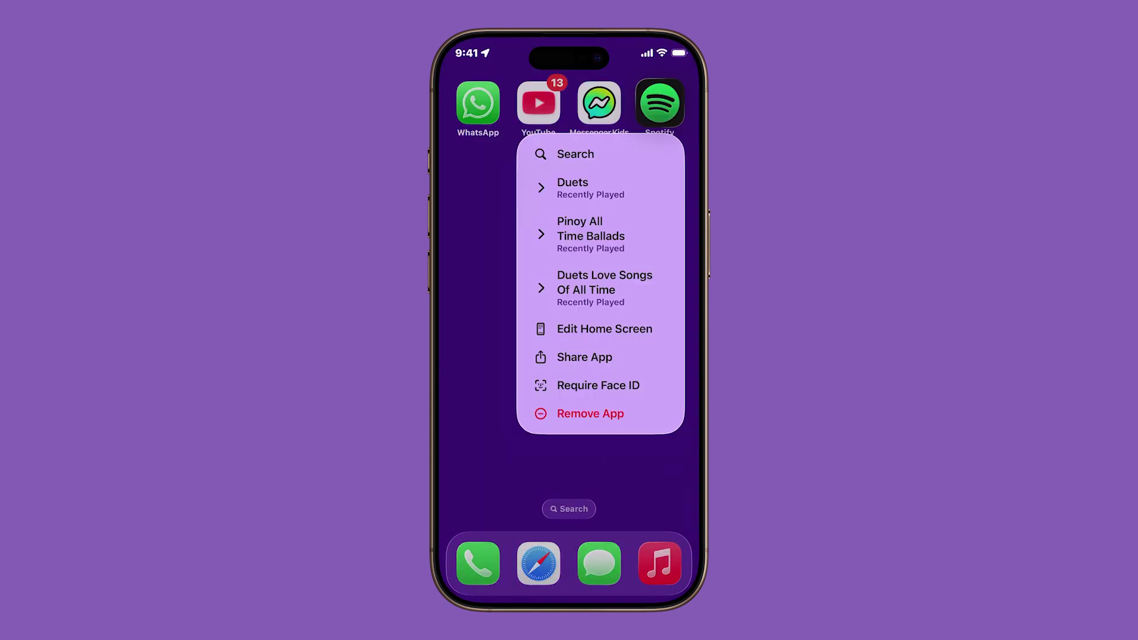
{"action": "left_click", "coordinate": [591, 413]}
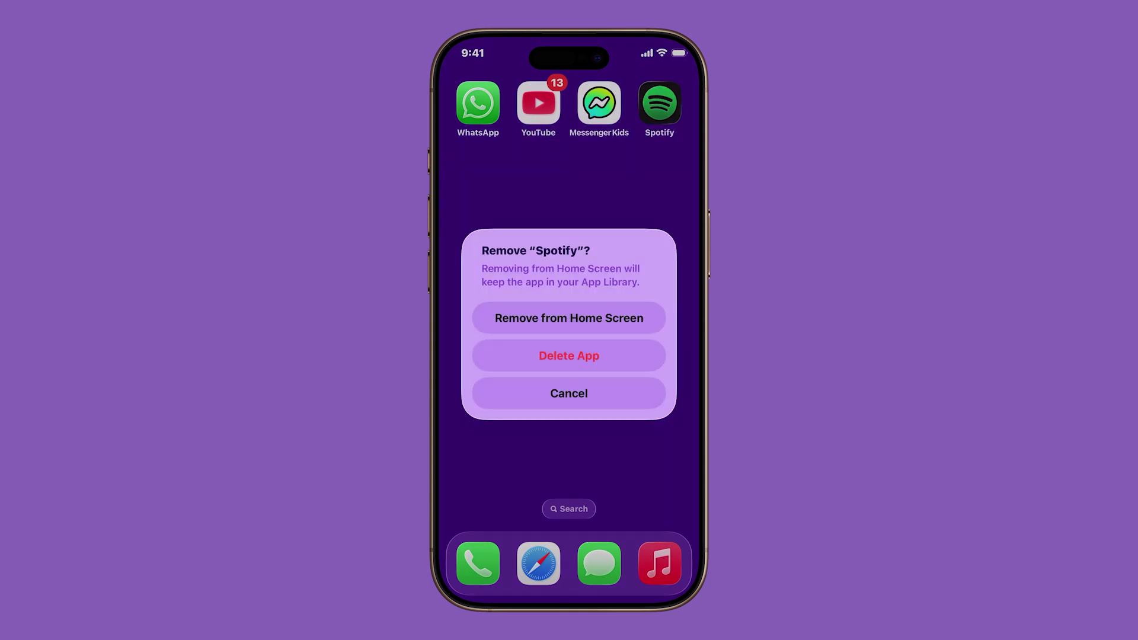